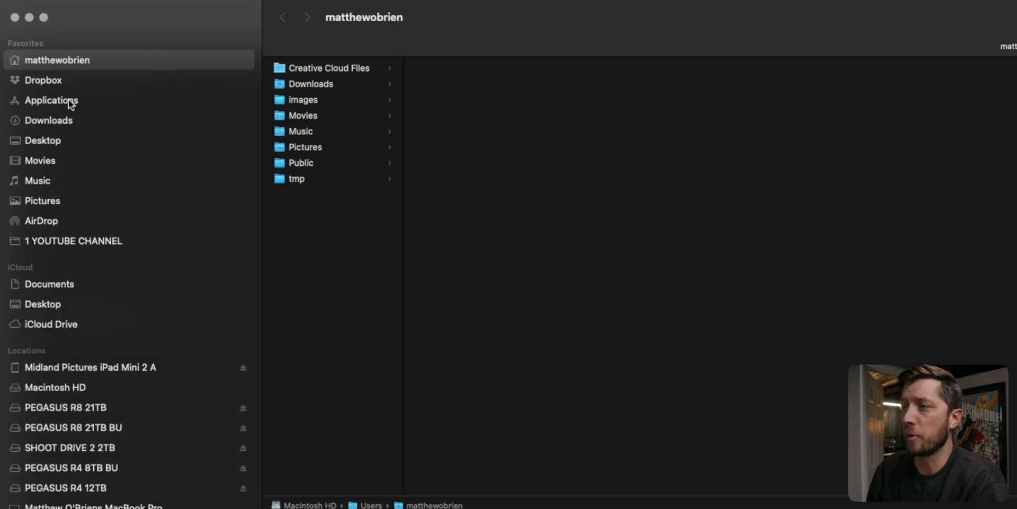
# - Find Final Cut Pro in the Applications folder
pyautogui.click(68, 100)
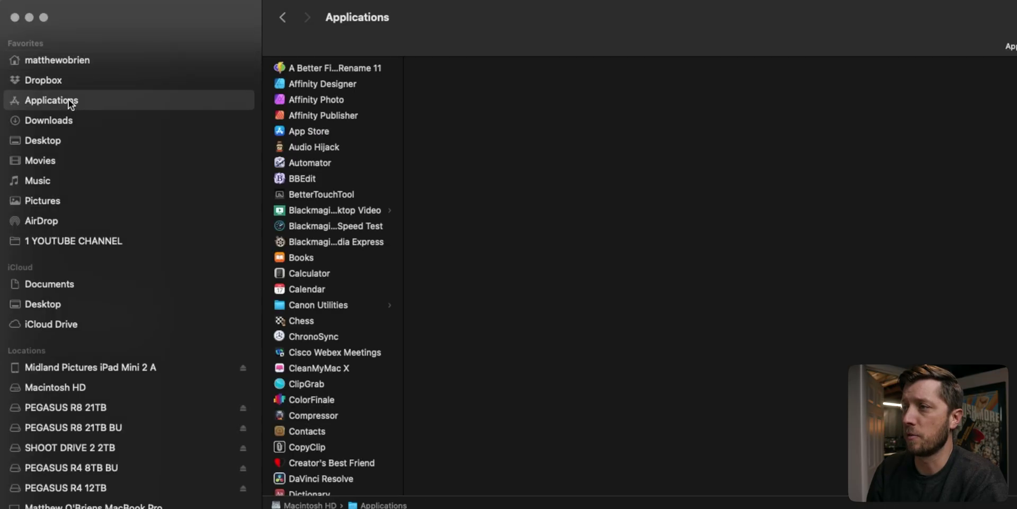
pyautogui.scroll(-5, 329, 226)
pyautogui.write('final cut pro')
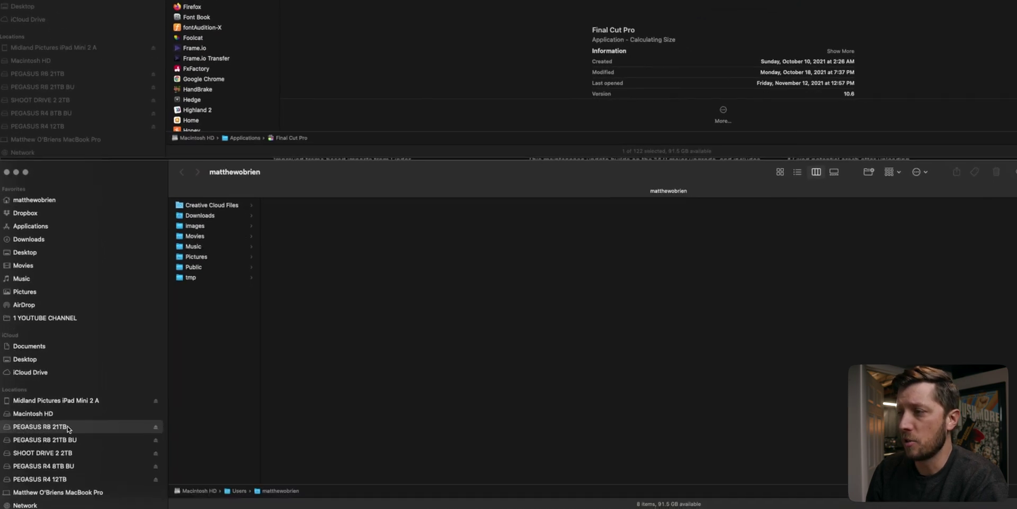
# - Create a folder named 10.6 inside 6 OLD FCP on the PEGASUS R8 21TB drive
pyautogui.click(40, 422)
pyautogui.click(207, 252)
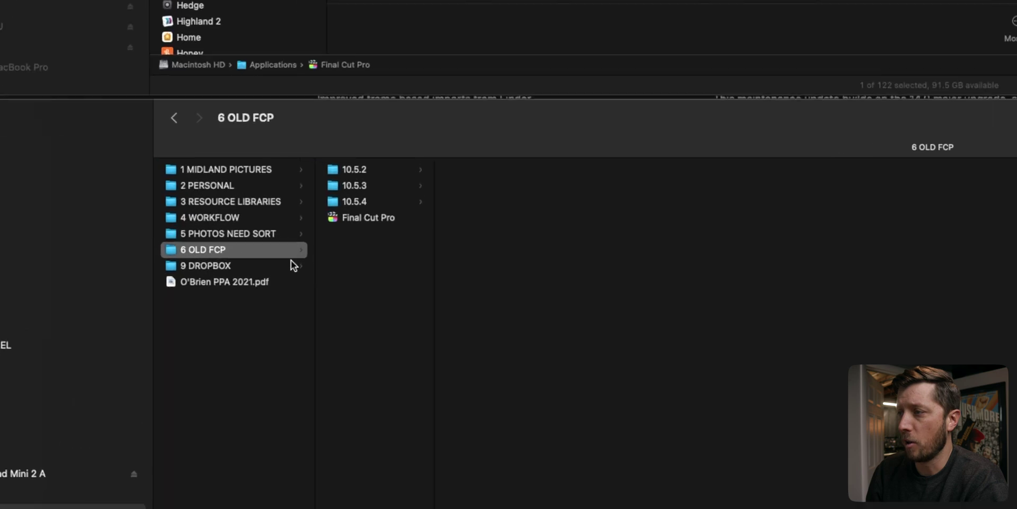
pyautogui.rightClick(295, 277)
pyautogui.click(393, 300)
pyautogui.write('10.6')
pyautogui.press('Return')
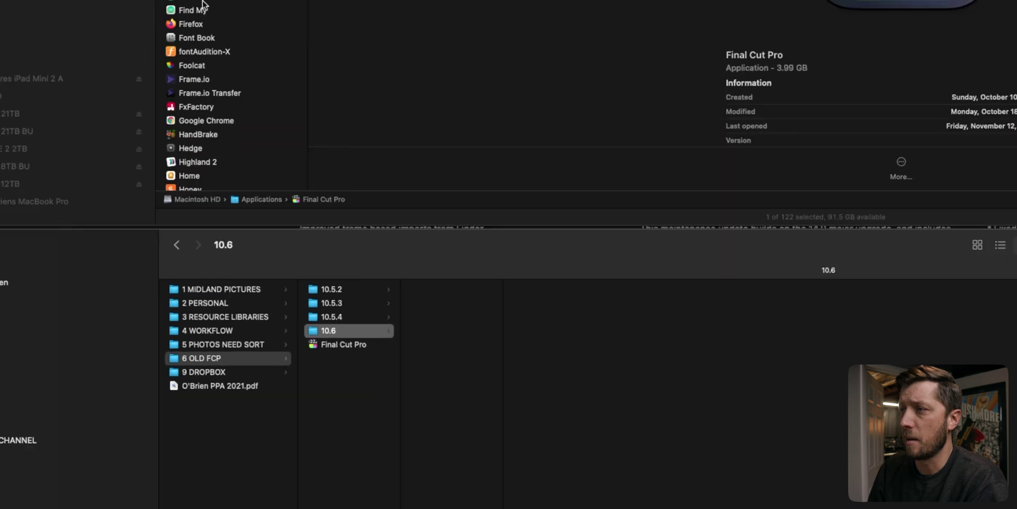
# - Copy the Final Cut Pro app into the new 10.6 folder
pyautogui.click(237, 158)
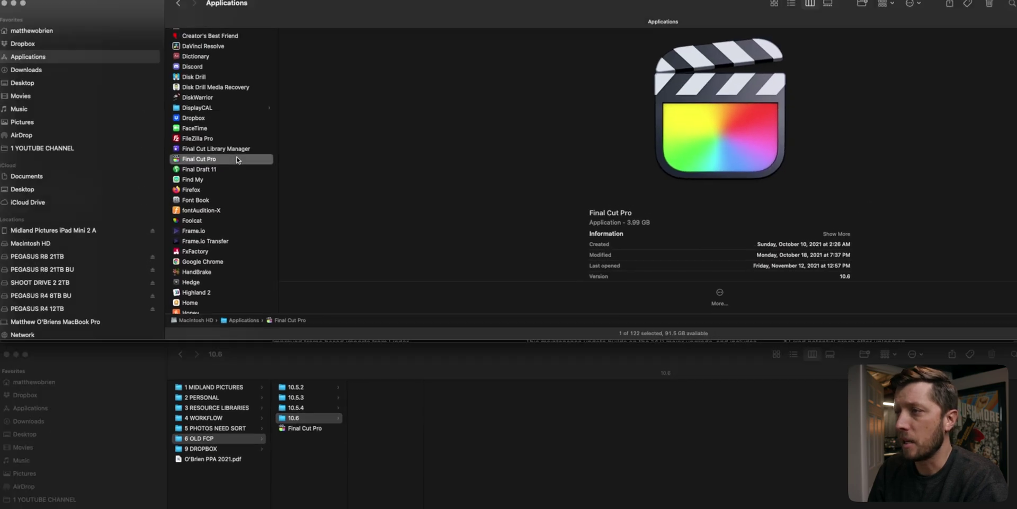
pyautogui.click(380, 432)
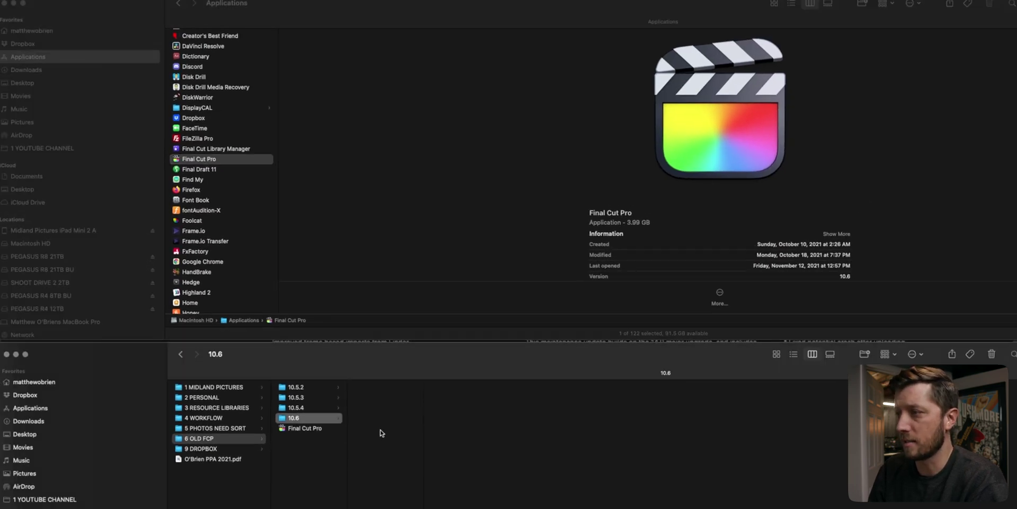
pyautogui.press('super+v')
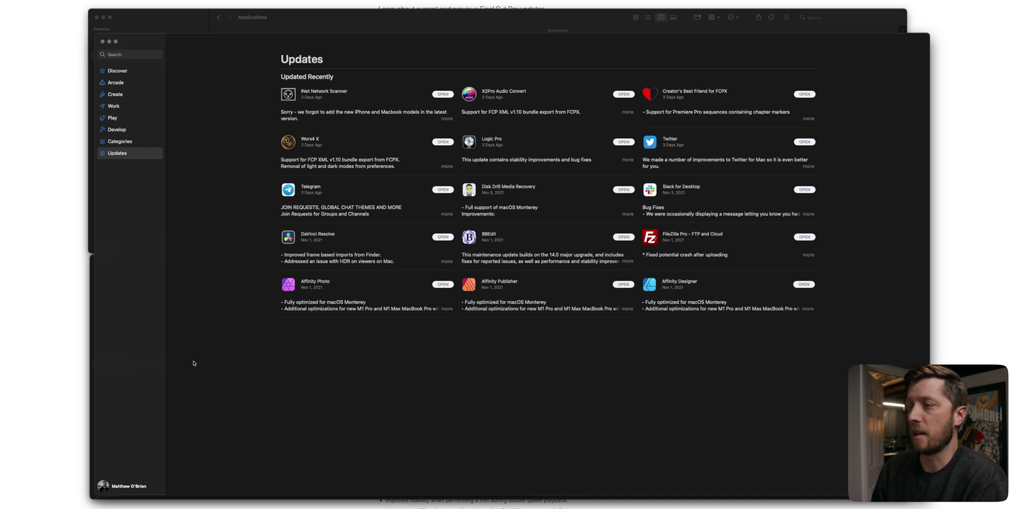
# - Search the App Store for 'final cut pro' and open the Final Cut Pro result
pyautogui.click(145, 55)
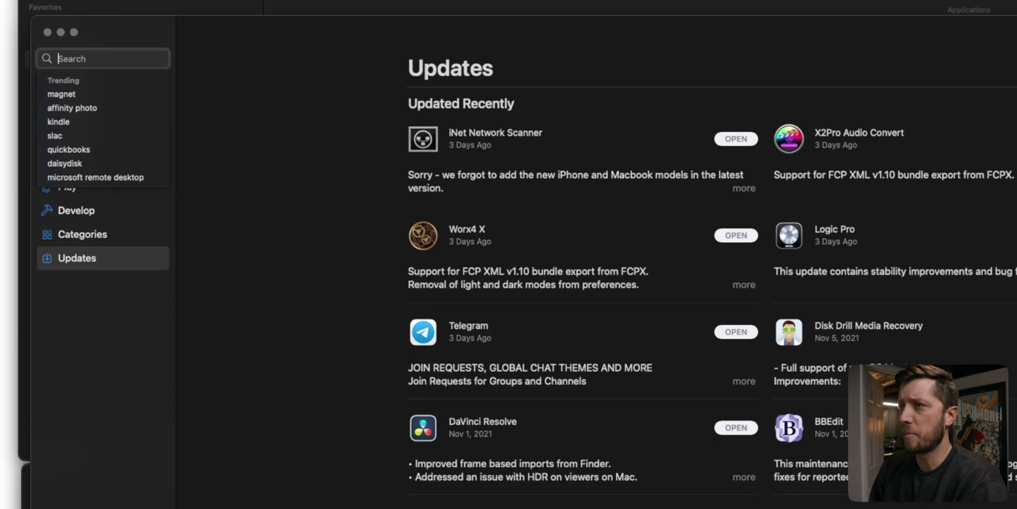
pyautogui.write('final cut pro')
pyautogui.press('Return')
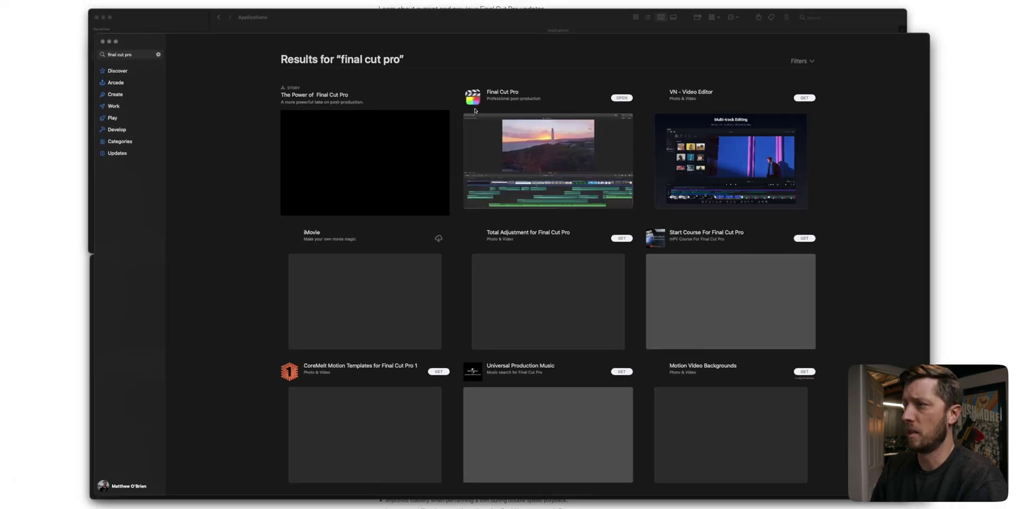
pyautogui.click(475, 110)
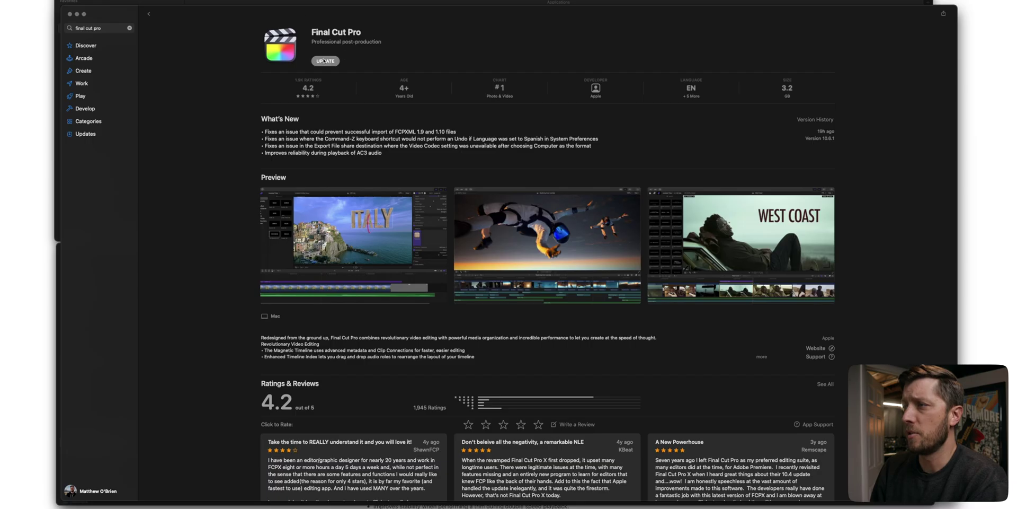
# - Start the Final Cut Pro update from its App Store page
pyautogui.click(324, 61)
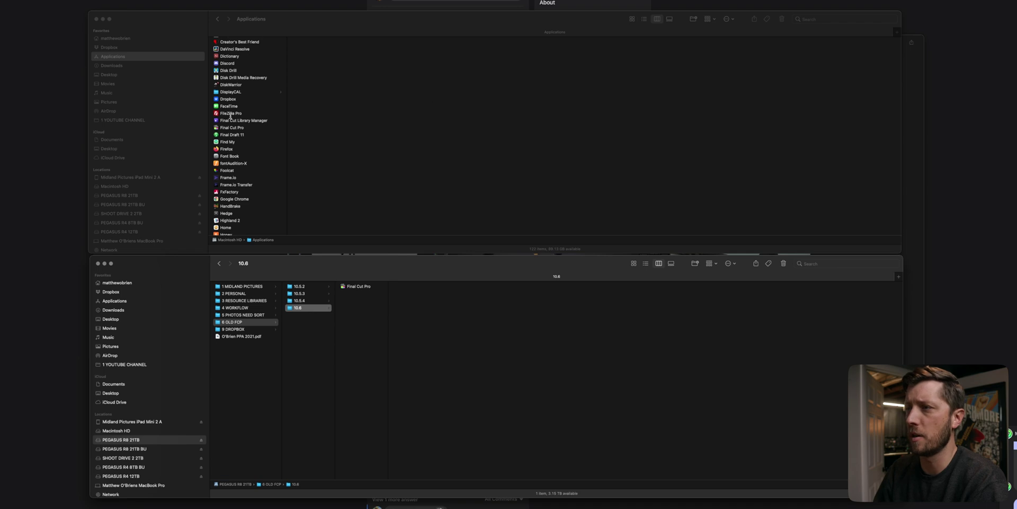
# - Launch the updated Final Cut Pro 10.6.1 from Applications and dismiss What's New
pyautogui.click(228, 127)
pyautogui.click(228, 127)
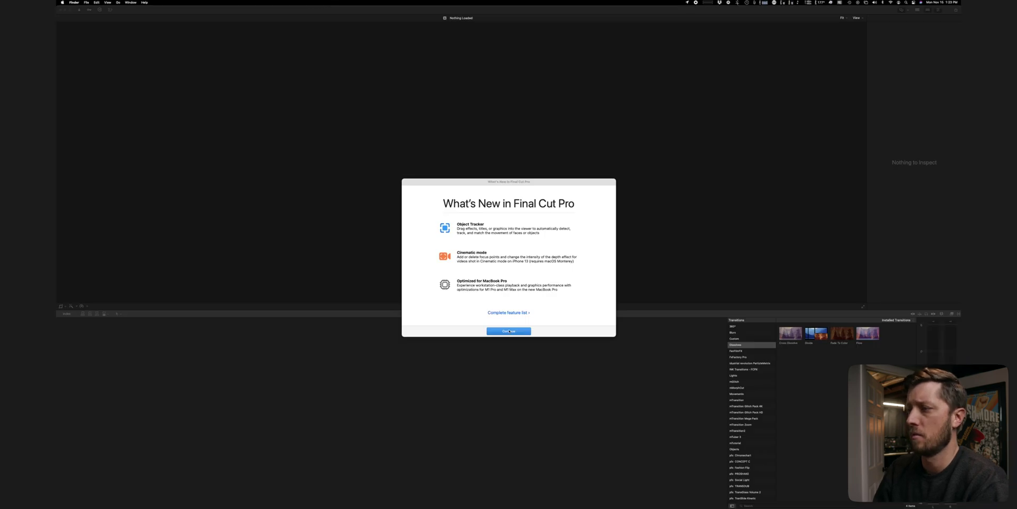
pyautogui.click(509, 331)
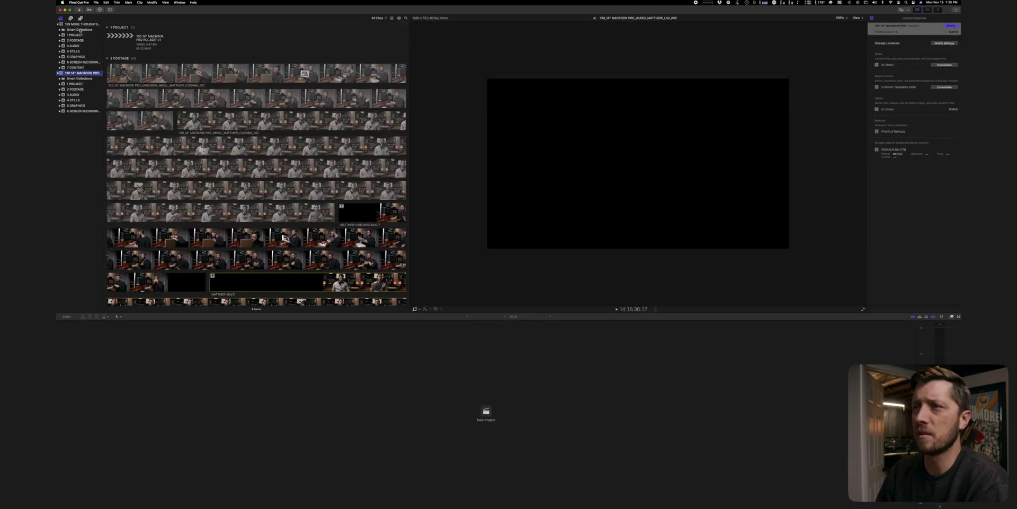
# - Close the 129 MORE THOUGHTS ON FCP library and open the 14" MacBook Pro rough edit project
pyautogui.rightClick(80, 24)
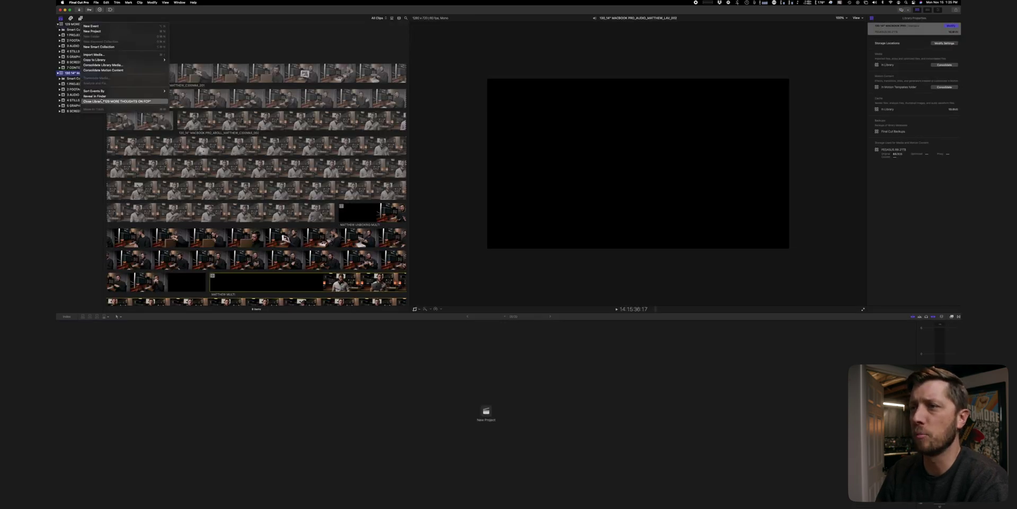
pyautogui.click(104, 101)
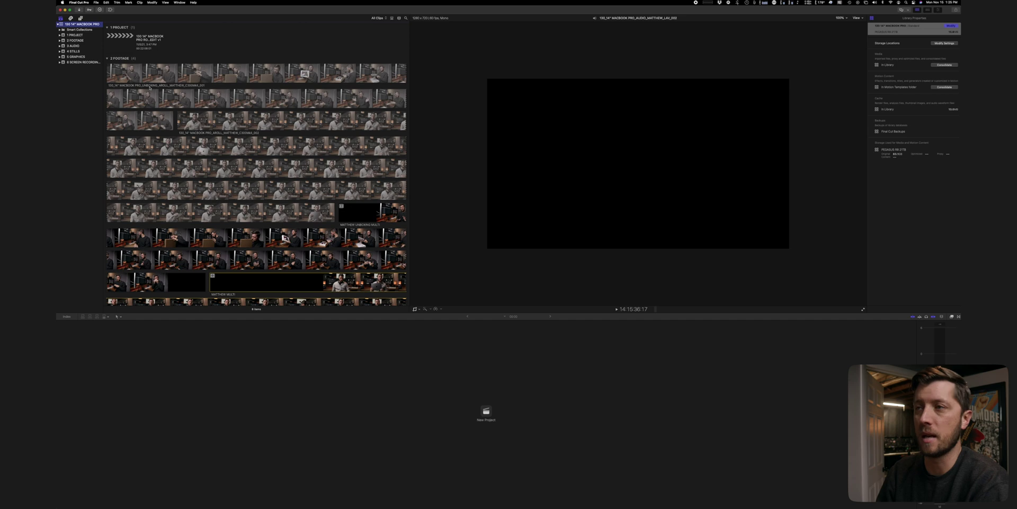
pyautogui.click(123, 45)
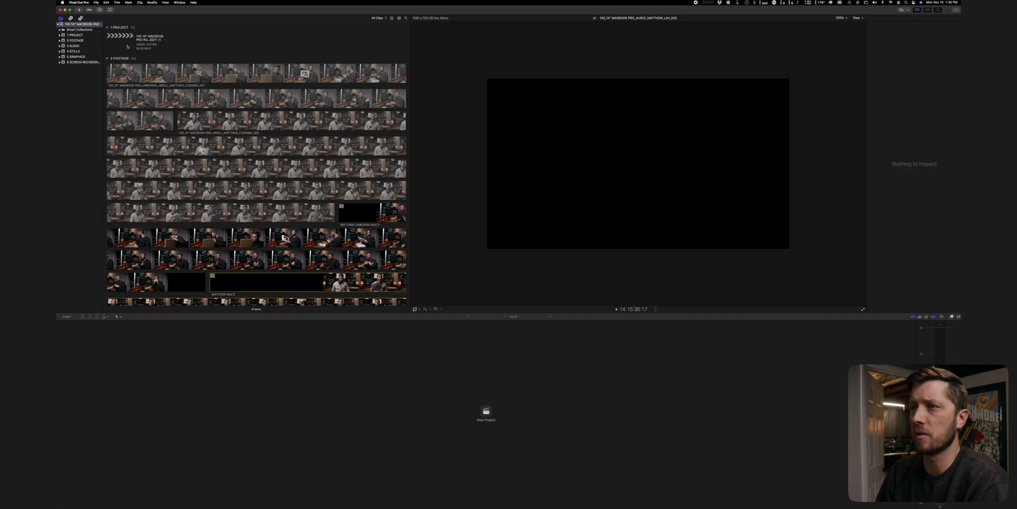
pyautogui.doubleClick(123, 45)
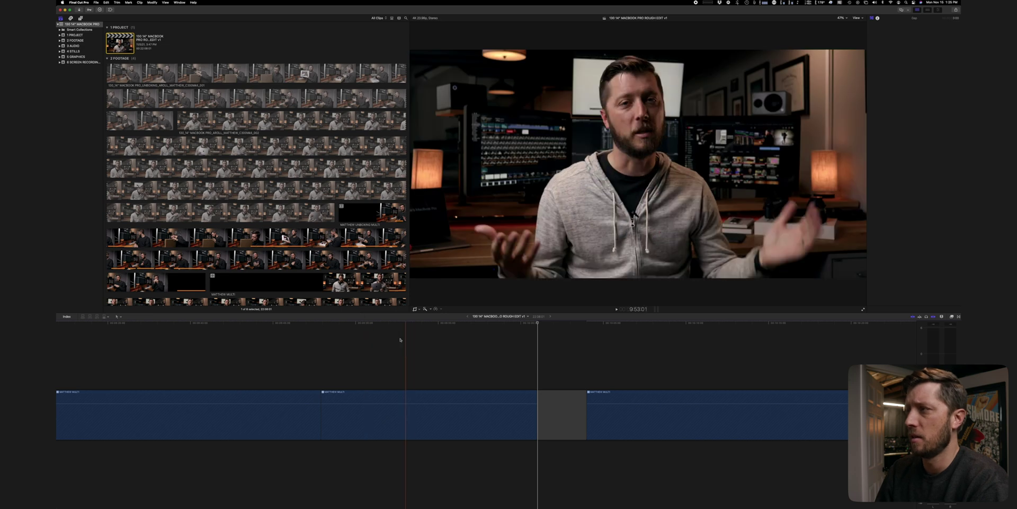
# - Review the rough edit, moving the playhead between 9:41:05 and 9:51:10 while zooming the timeline
pyautogui.click(379, 341)
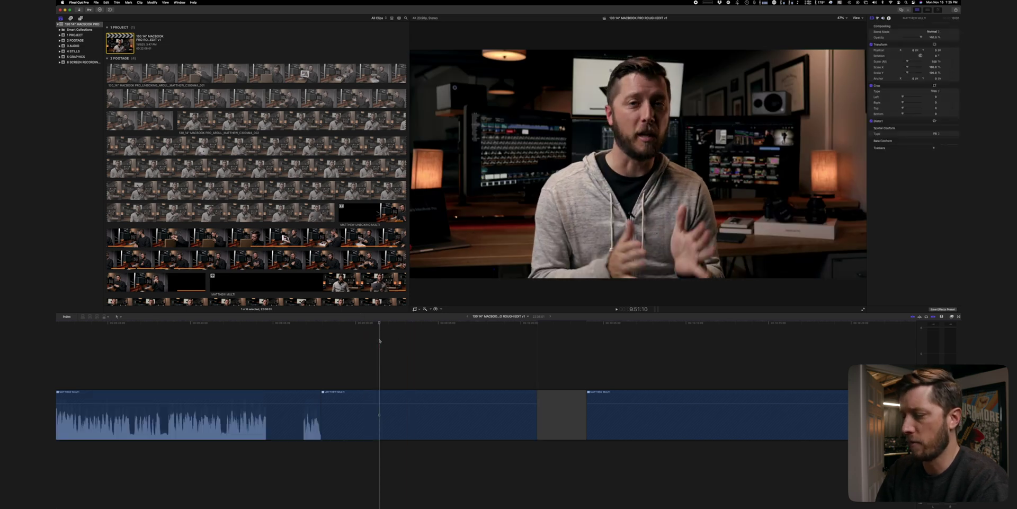
pyautogui.press('super+minus')
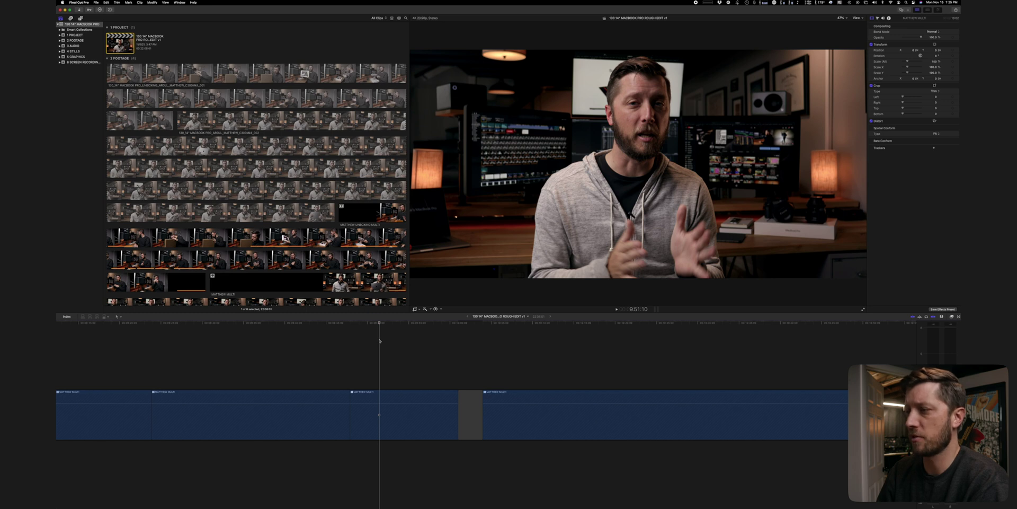
pyautogui.hscroll(-5, 379, 341)
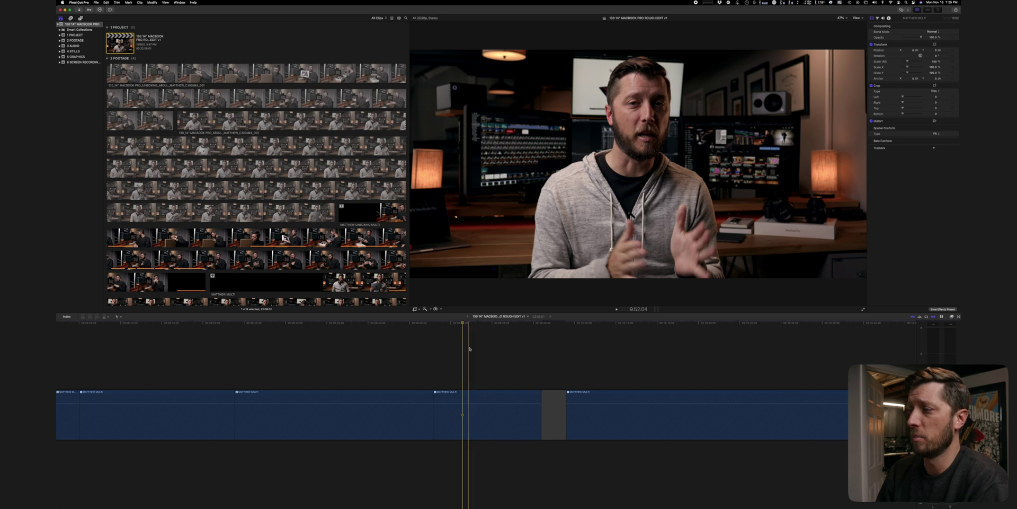
pyautogui.click(378, 363)
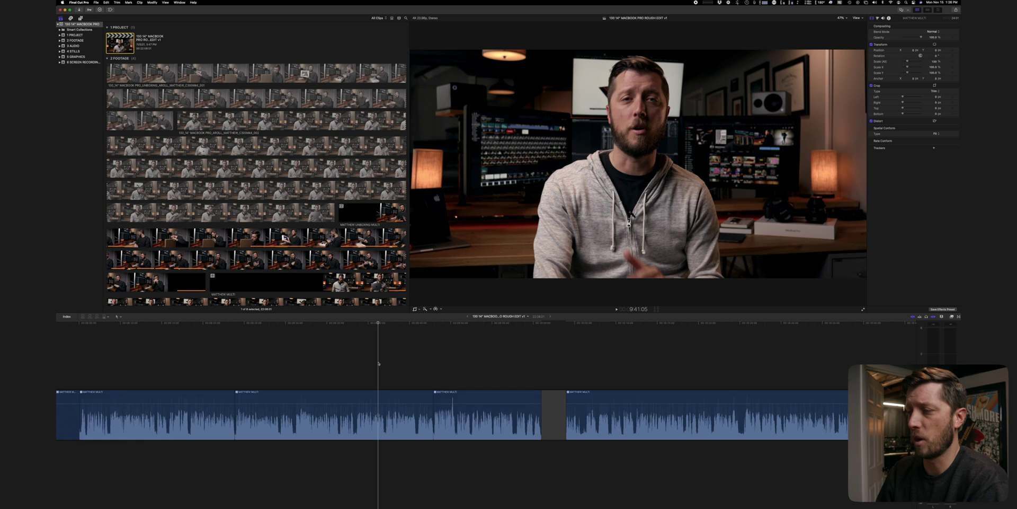
pyautogui.click(433, 371)
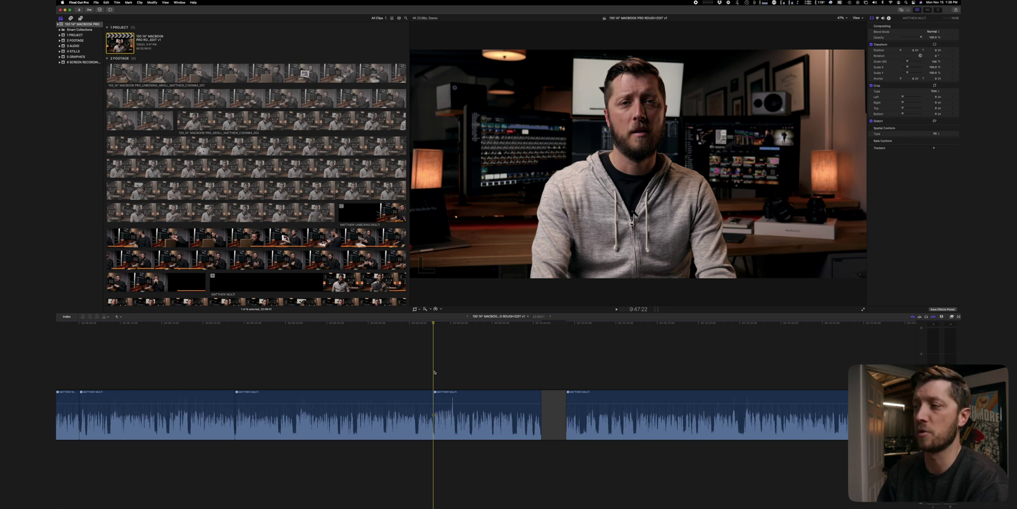
pyautogui.press('super+equal')
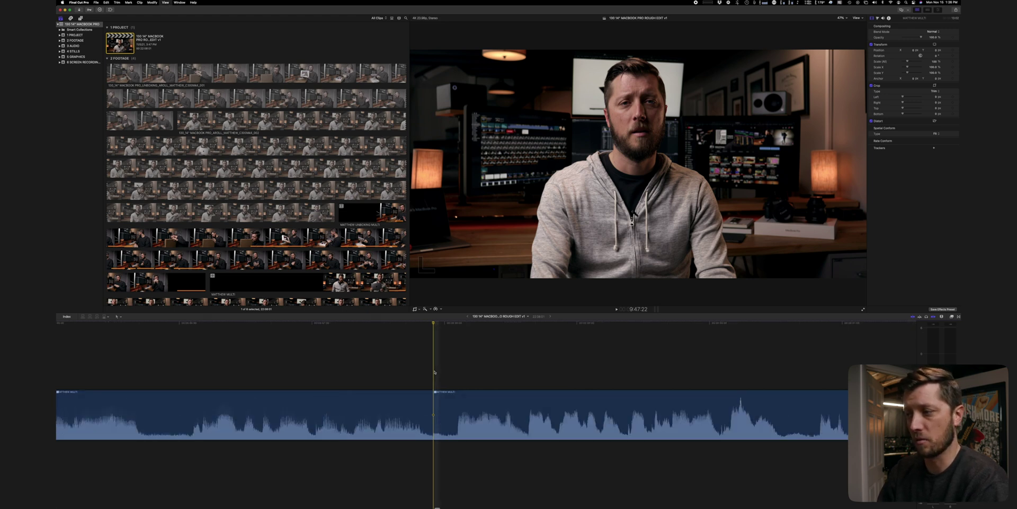
pyautogui.press('super+minus')
pyautogui.press('super+minus')
pyautogui.press('super+minus')
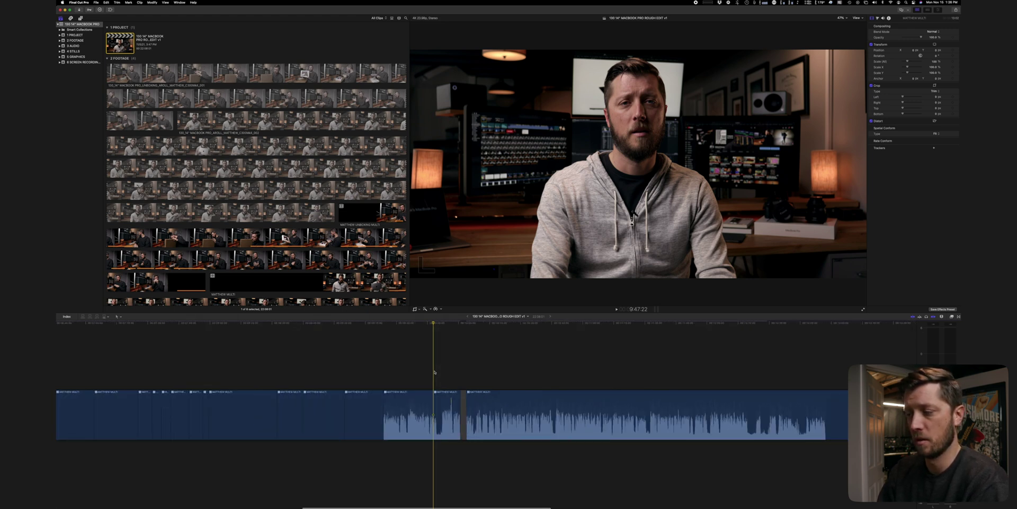
pyautogui.hscroll(-10, 434, 371)
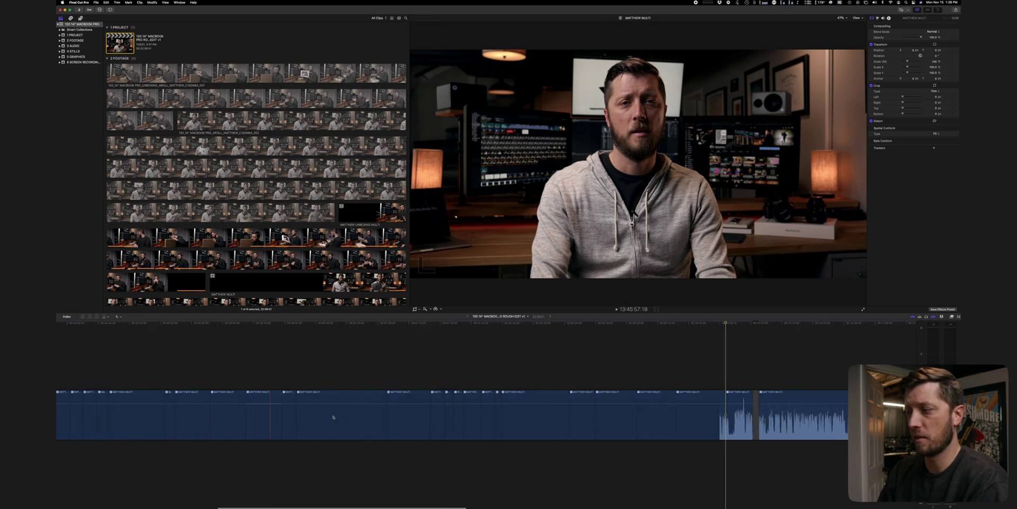
pyautogui.press('super+minus')
pyautogui.press('super+minus')
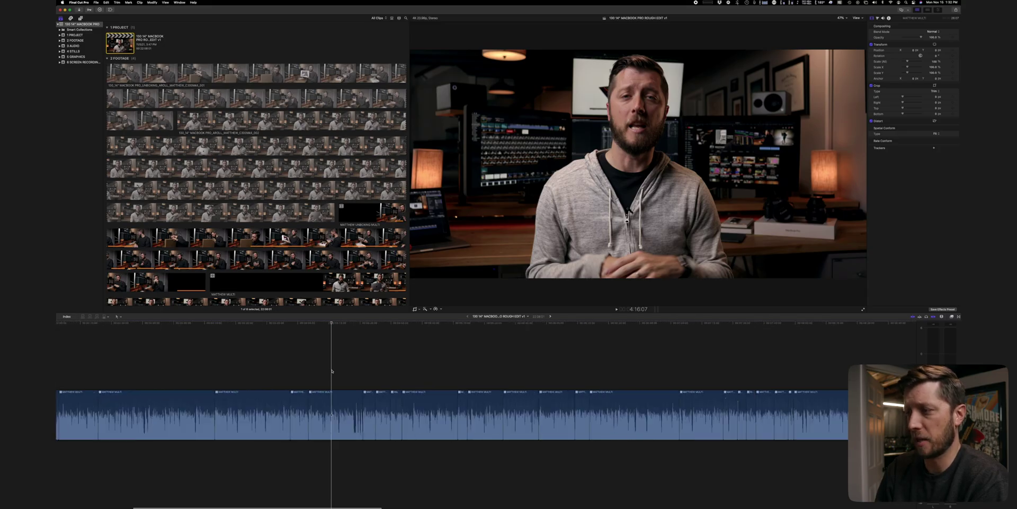
pyautogui.press('super+equal')
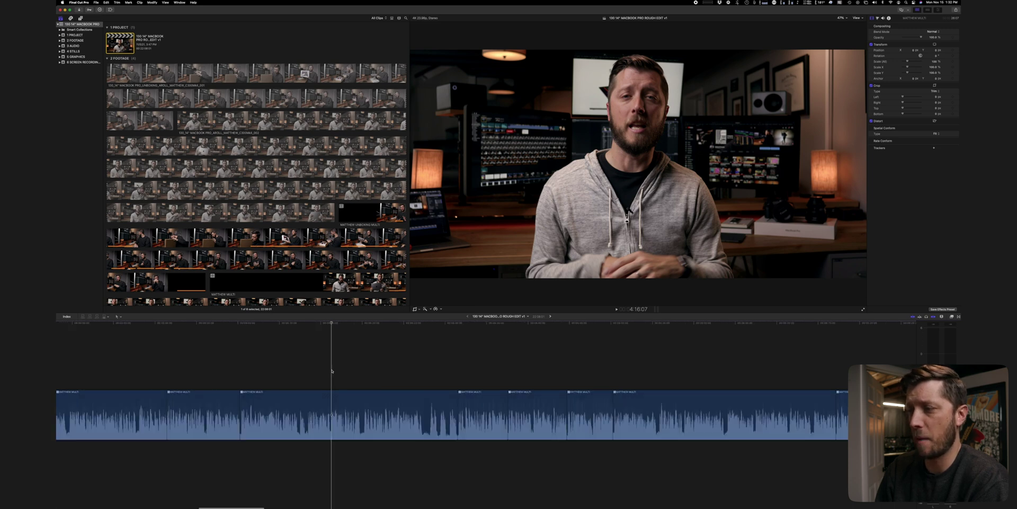
pyautogui.press('super+minus')
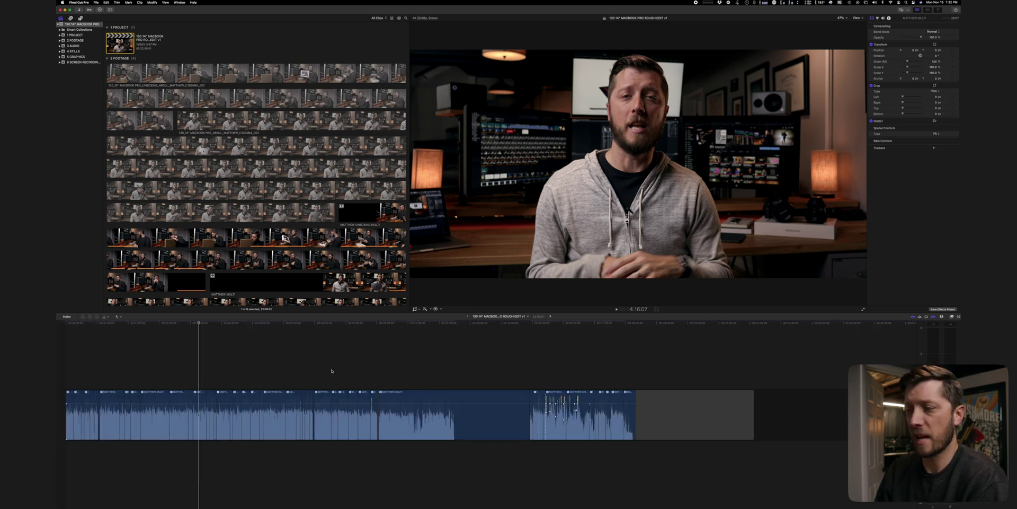